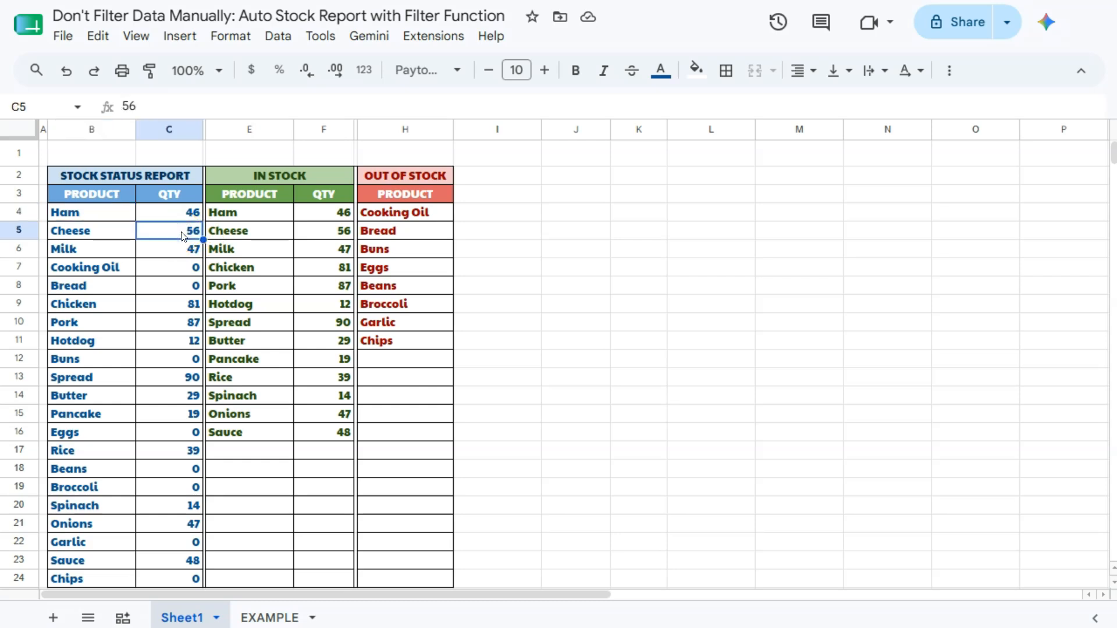
Set the Cheese quantity to 0 in the stock status report and check the IN STOCK and OUT OF STOCK lists
type("0")
key("Return")
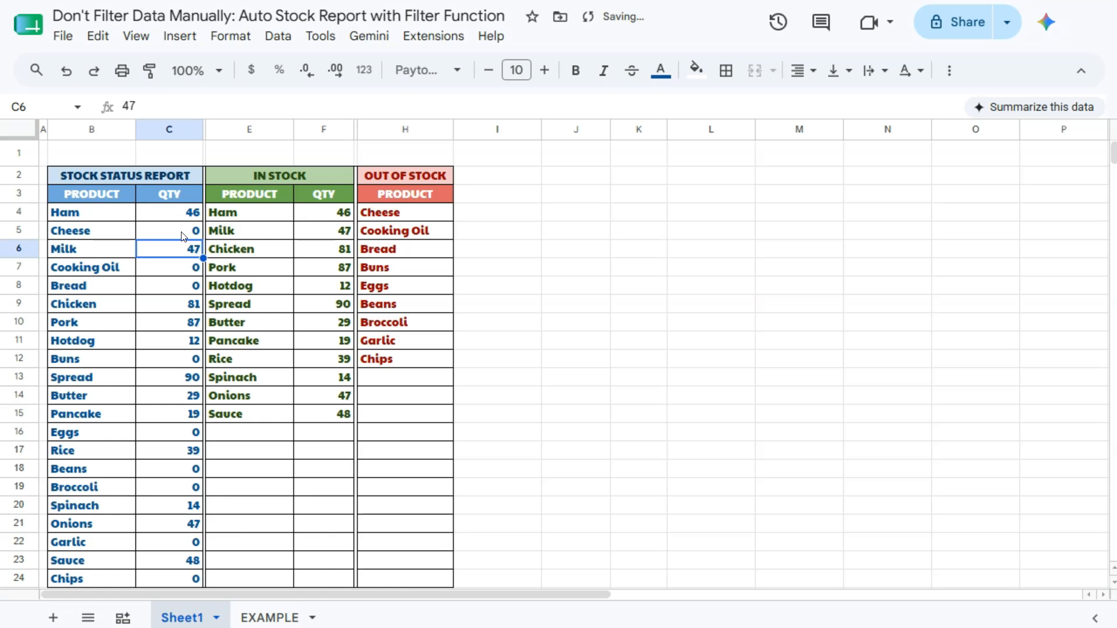
left_click(323, 172)
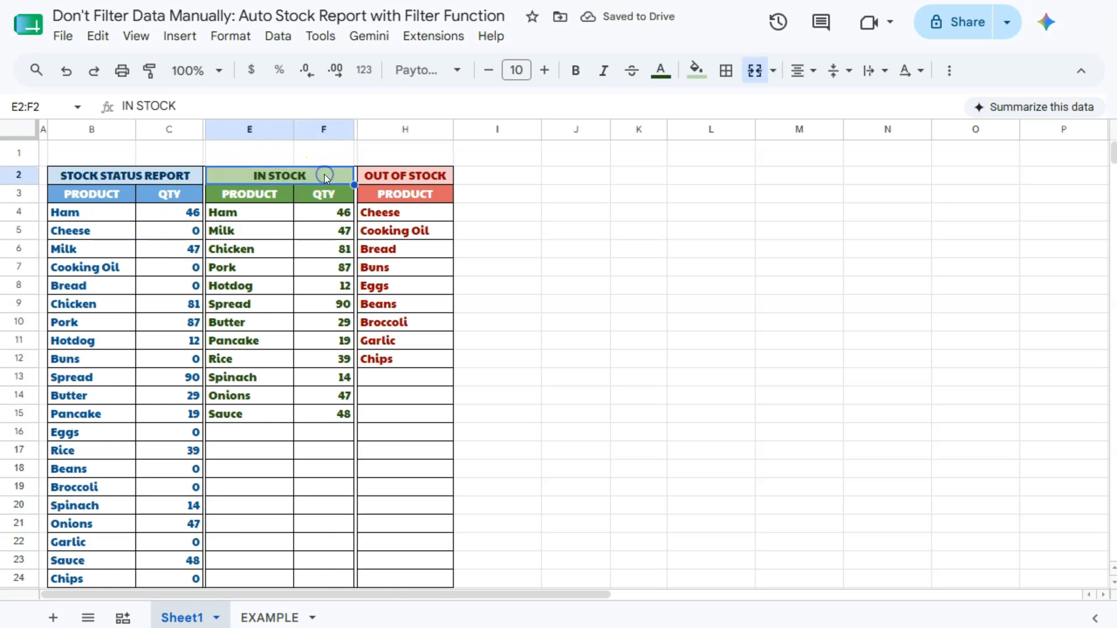
left_click(445, 176)
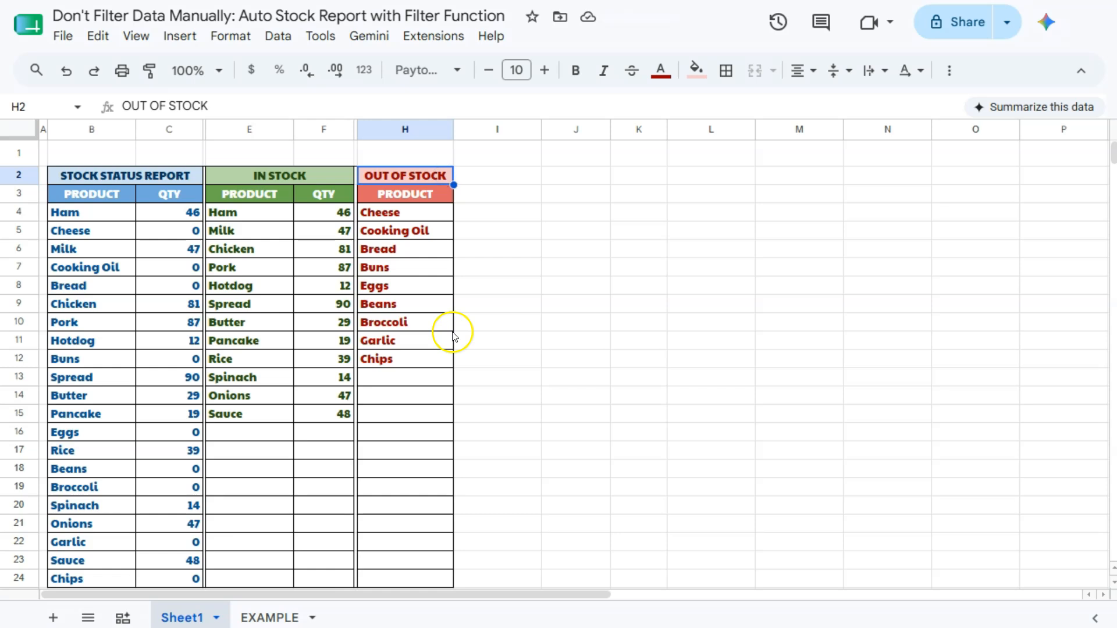
Set the Ham quantity to 0 in the stock status report and check the first OUT OF STOCK entry
left_click(165, 219)
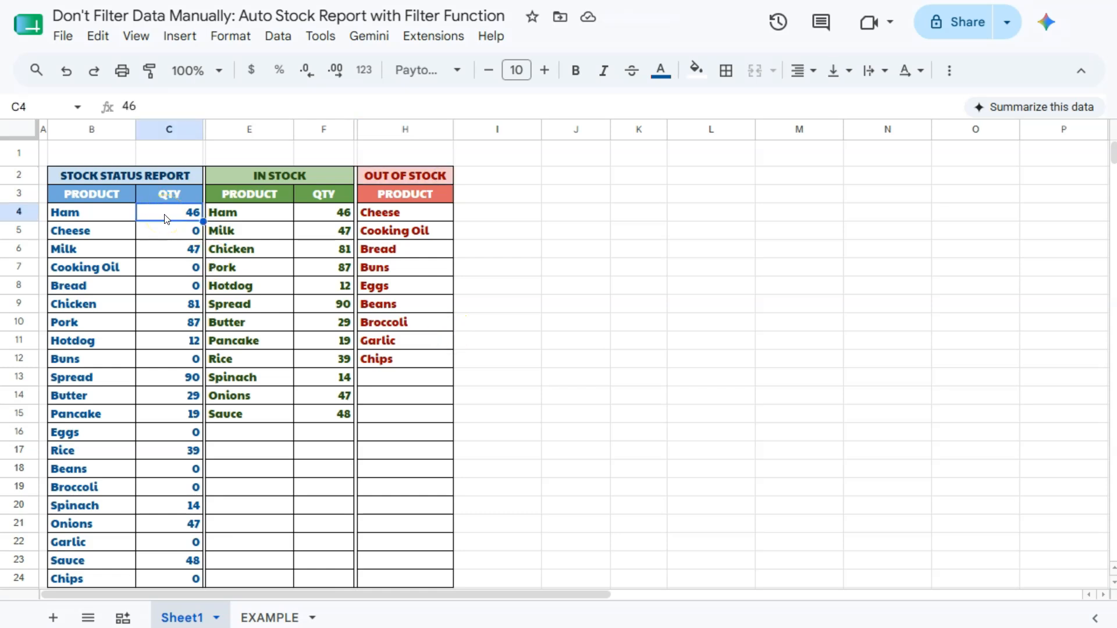
type("0")
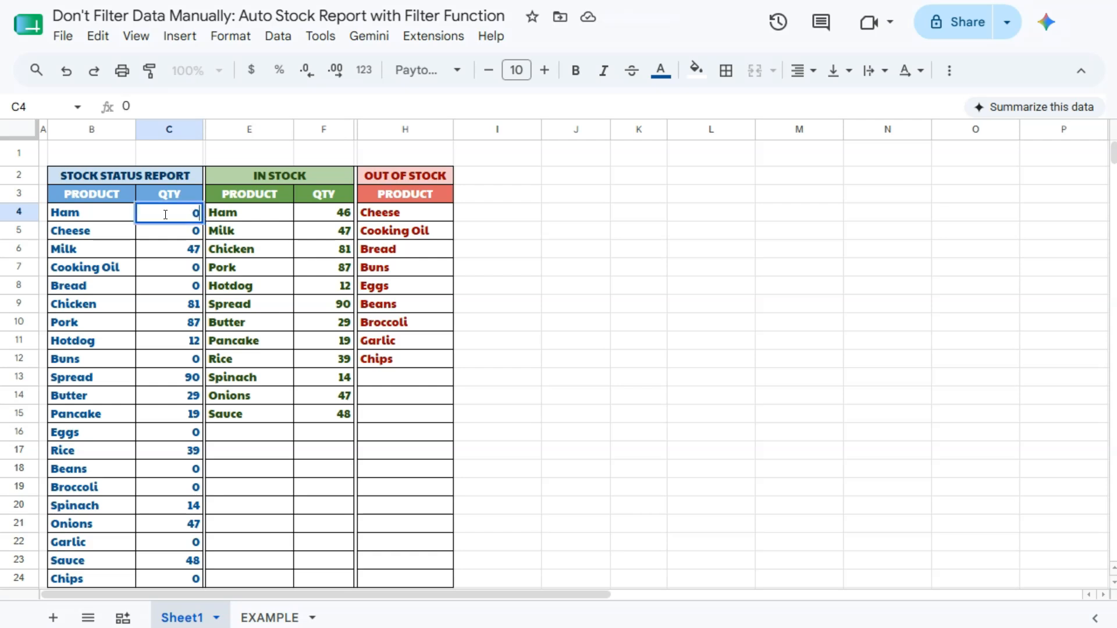
key("Return")
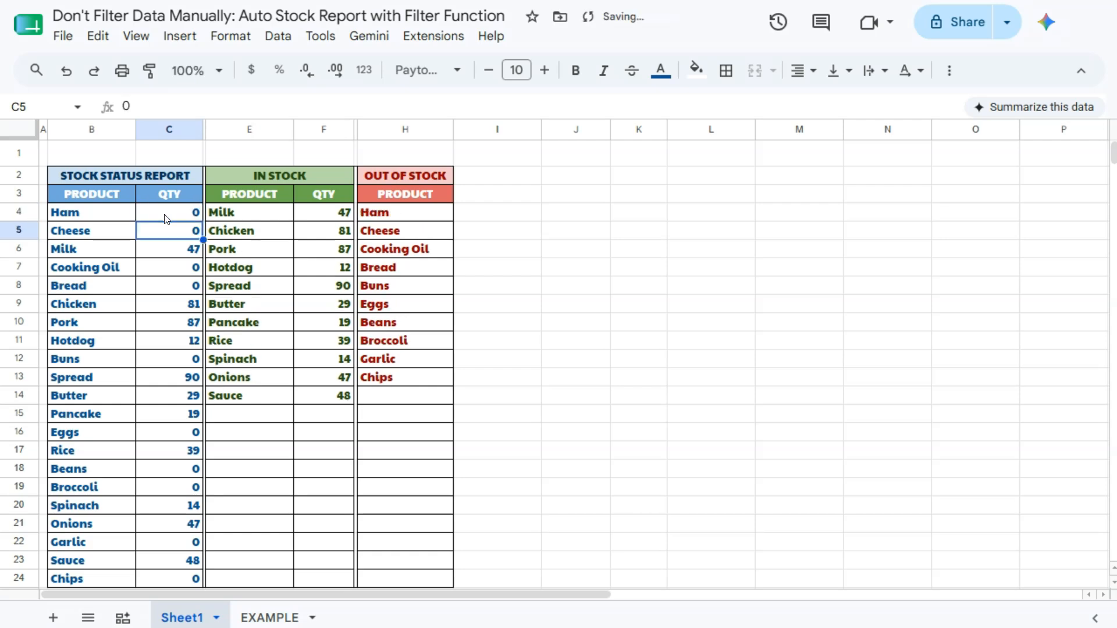
left_click(418, 214)
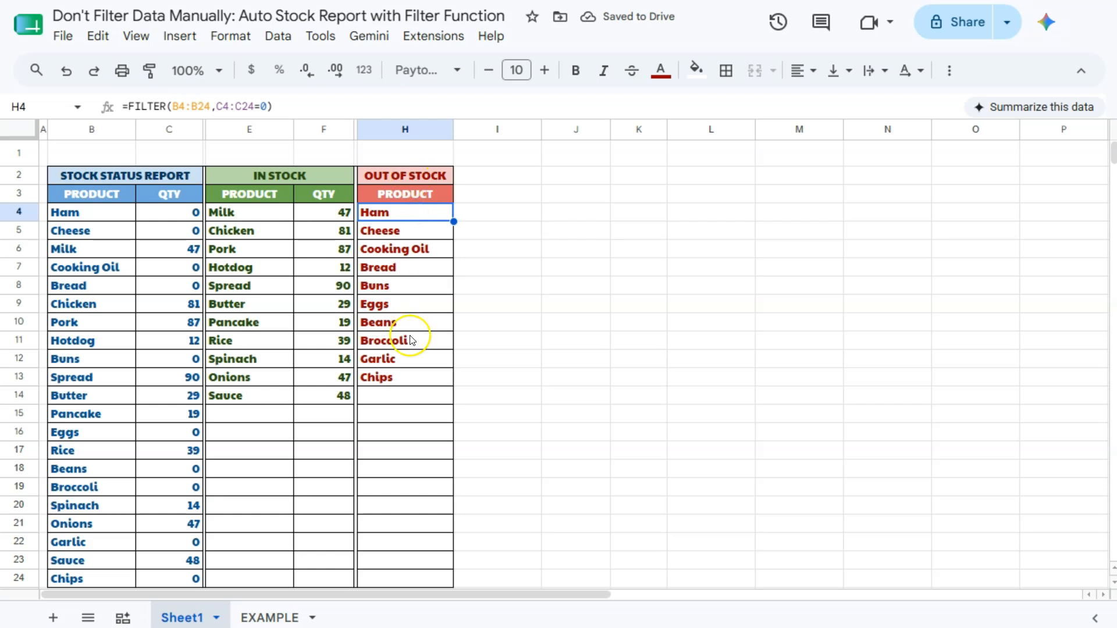
Set the Cheese quantity to 50 in the stock status report and check its entry in the IN STOCK list
left_click(170, 233)
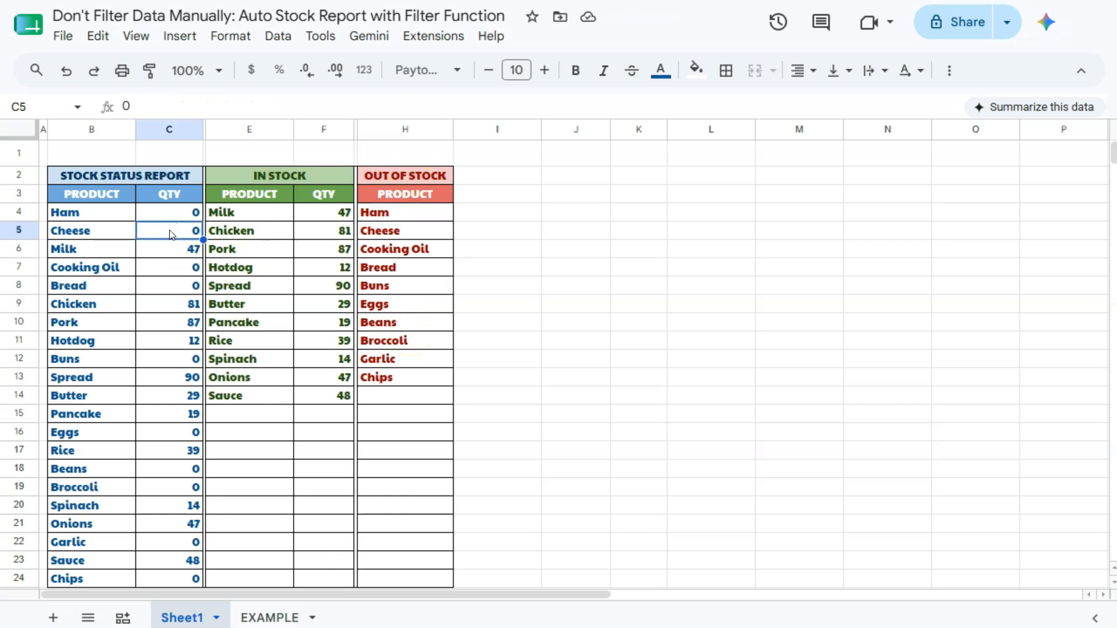
type("50")
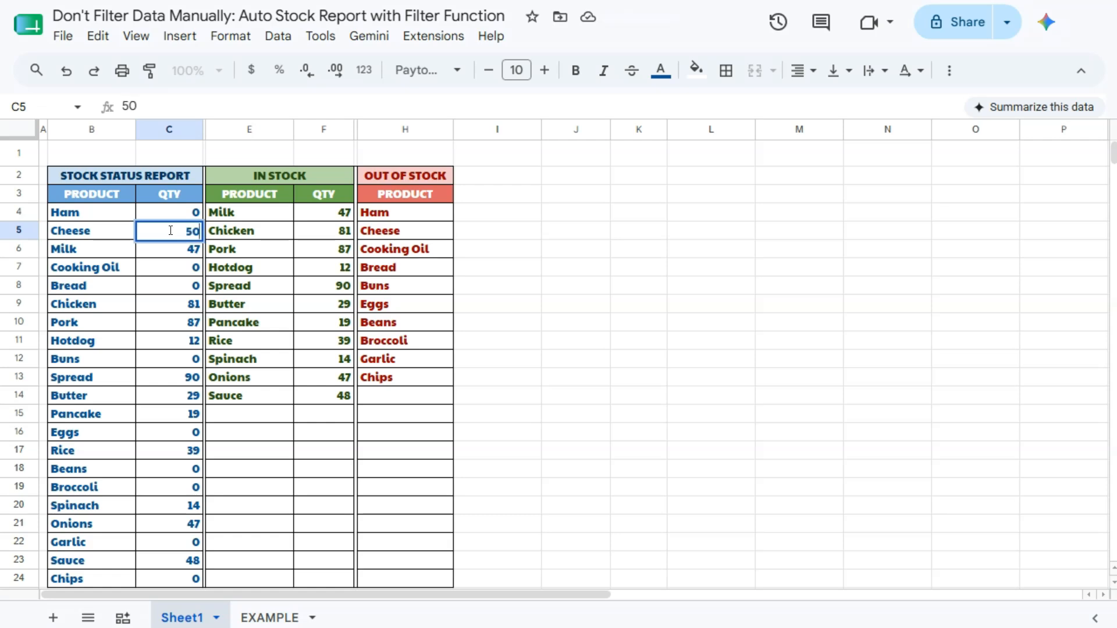
key("Return")
left_click(387, 233)
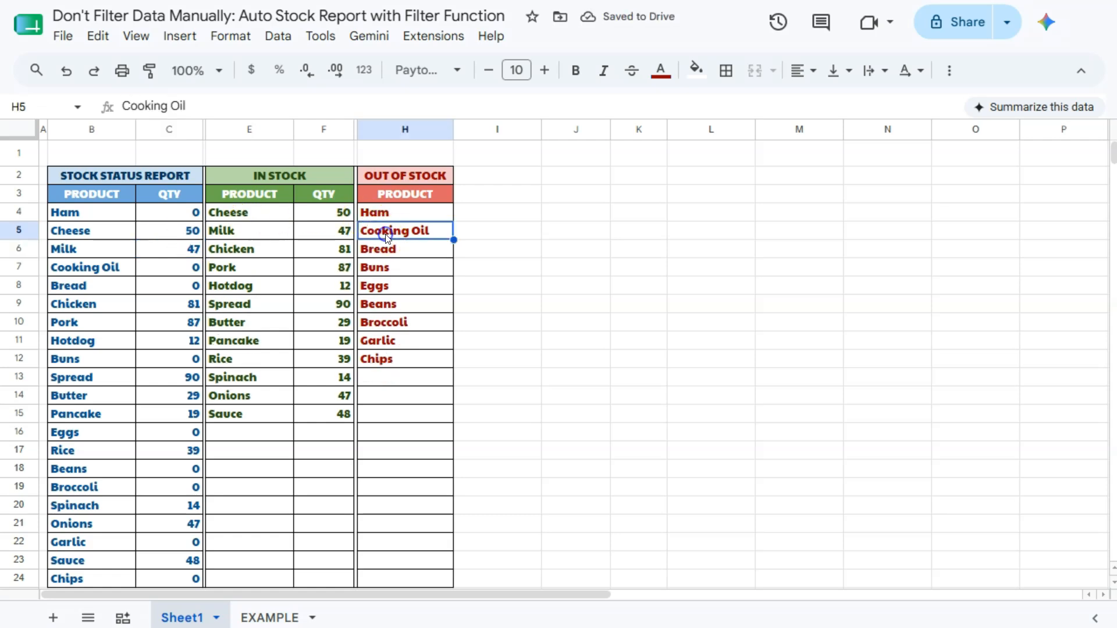
left_click(269, 213)
left_click(336, 215)
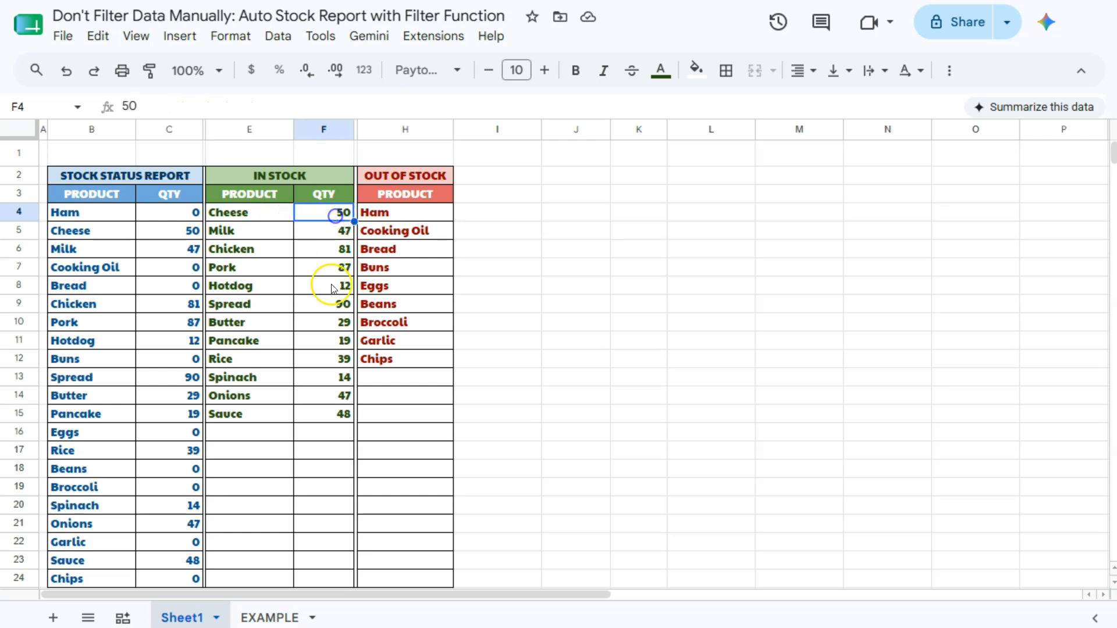
left_click(111, 213)
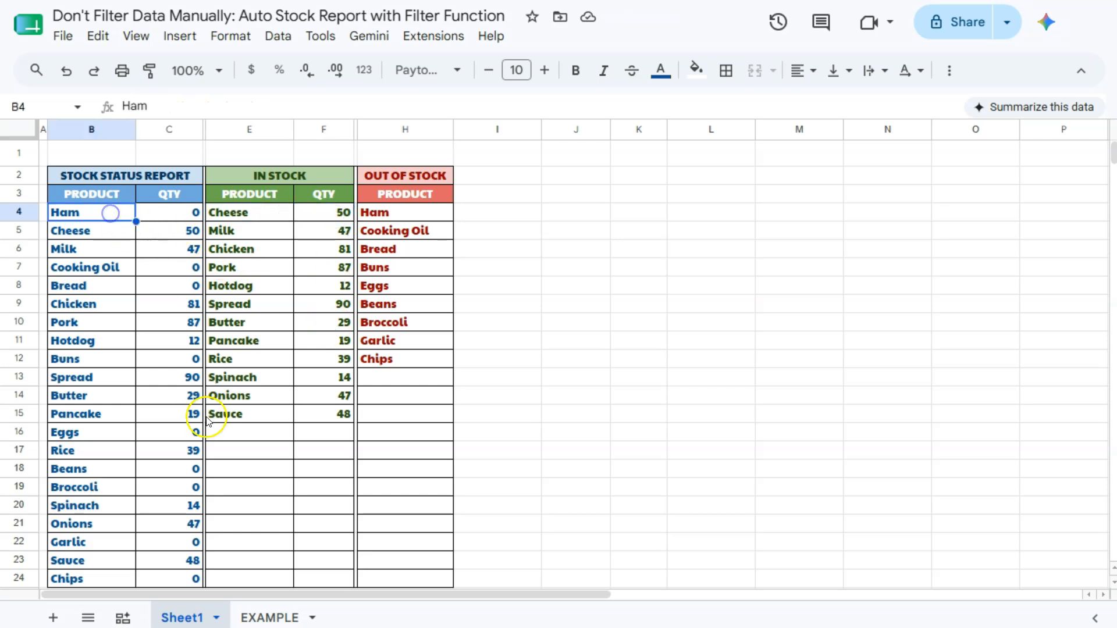
Switch to the EXAMPLE sheet and look over the first IN STOCK and OUT OF STOCK product cells
left_click(268, 617)
scroll(119, 456, "down", 2)
scroll(120, 456, "up", 2)
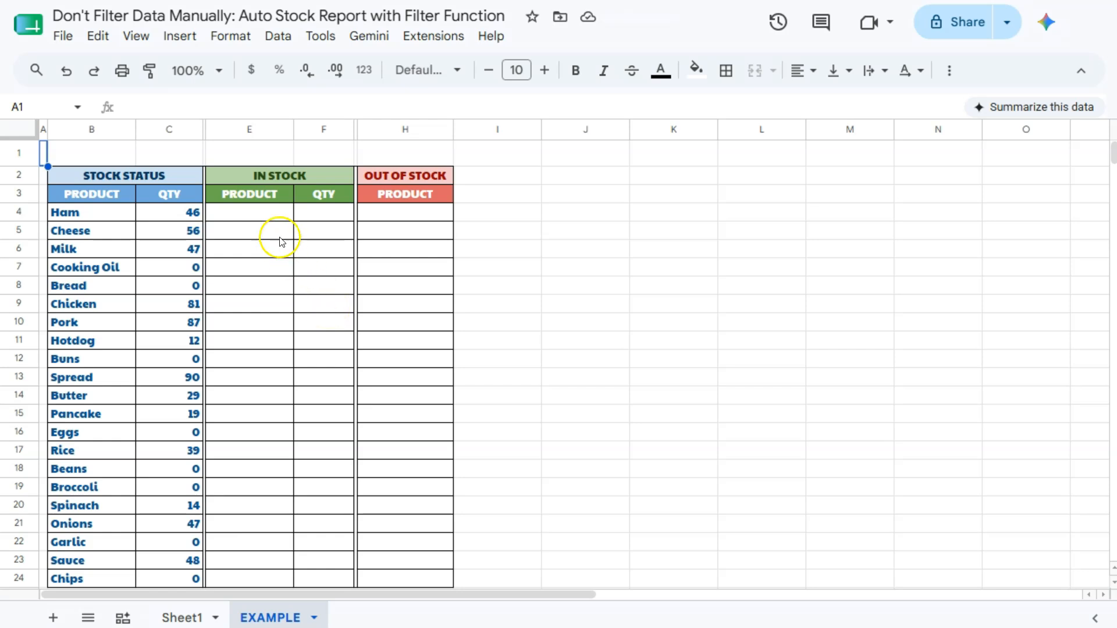
left_click(265, 214)
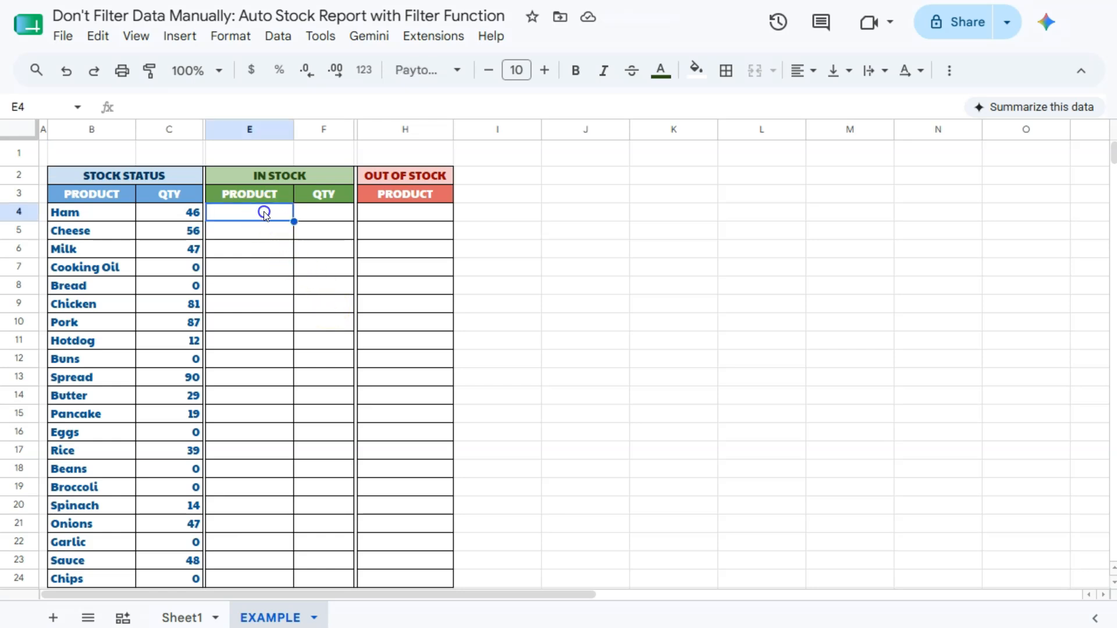
left_click(390, 214)
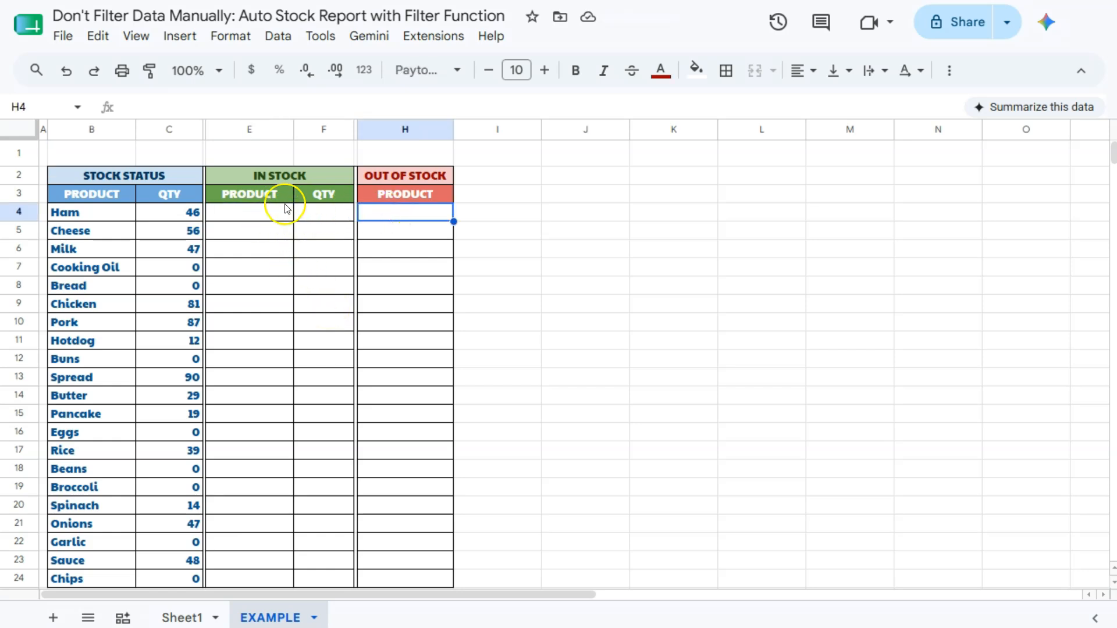
Start a FILTER formula in E4 under IN STOCK, using B4:C24 as the range to filter
left_click(264, 213)
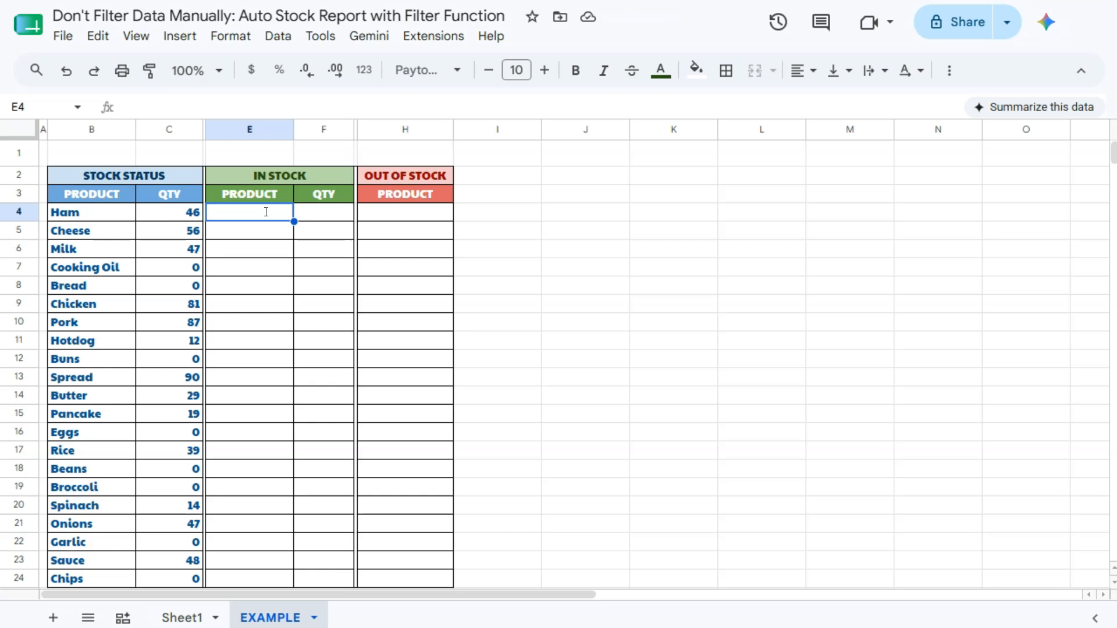
type("=")
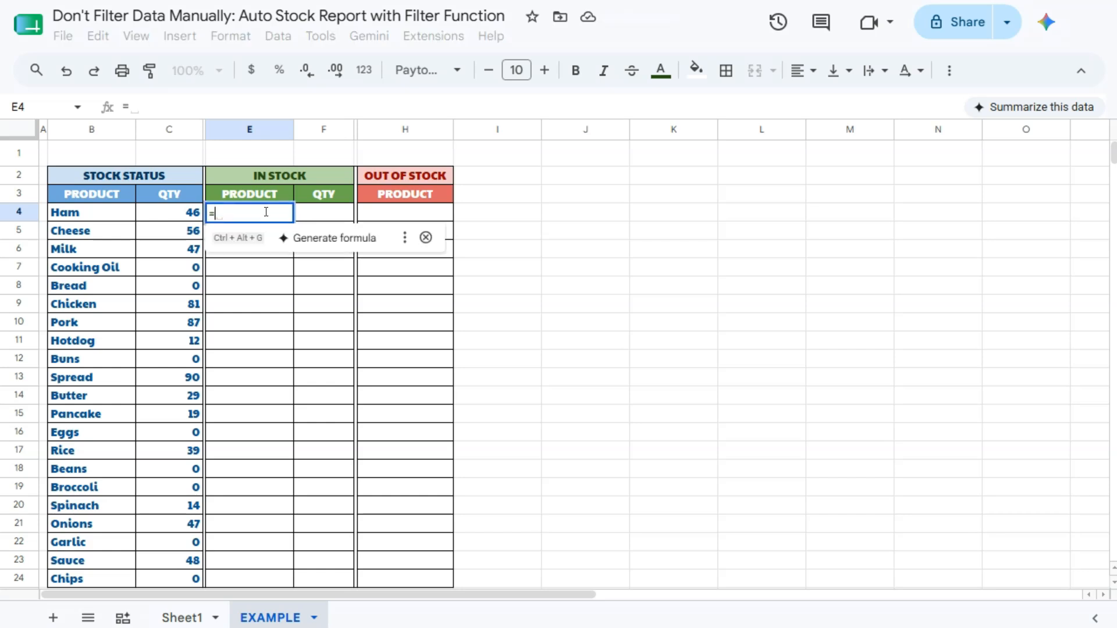
type("FILTER")
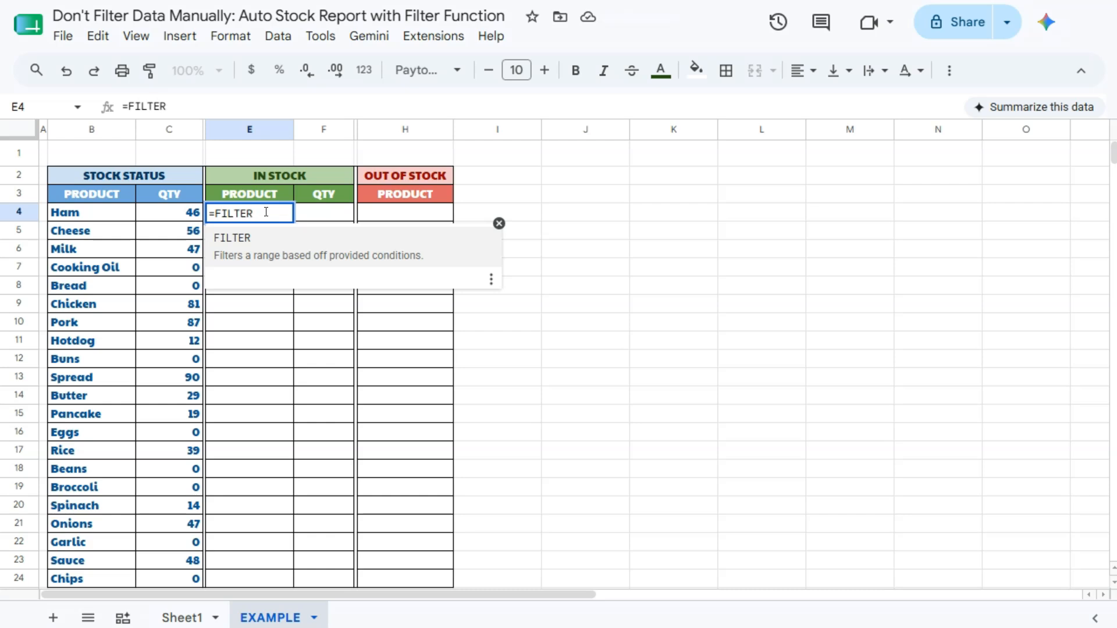
left_click(261, 257)
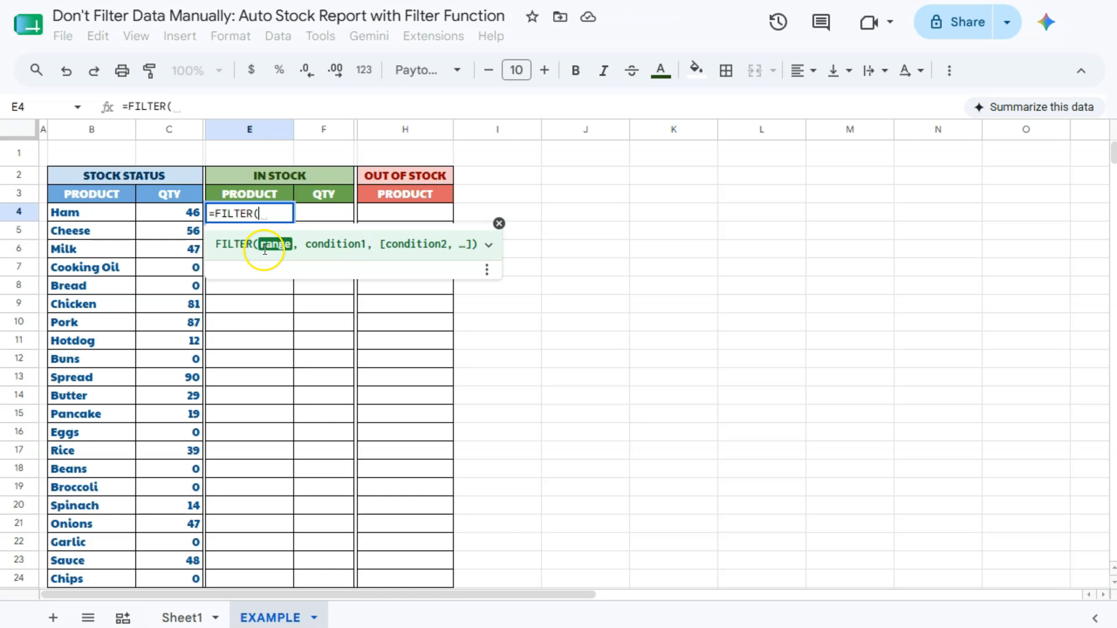
left_click_drag(101, 213, 175, 486)
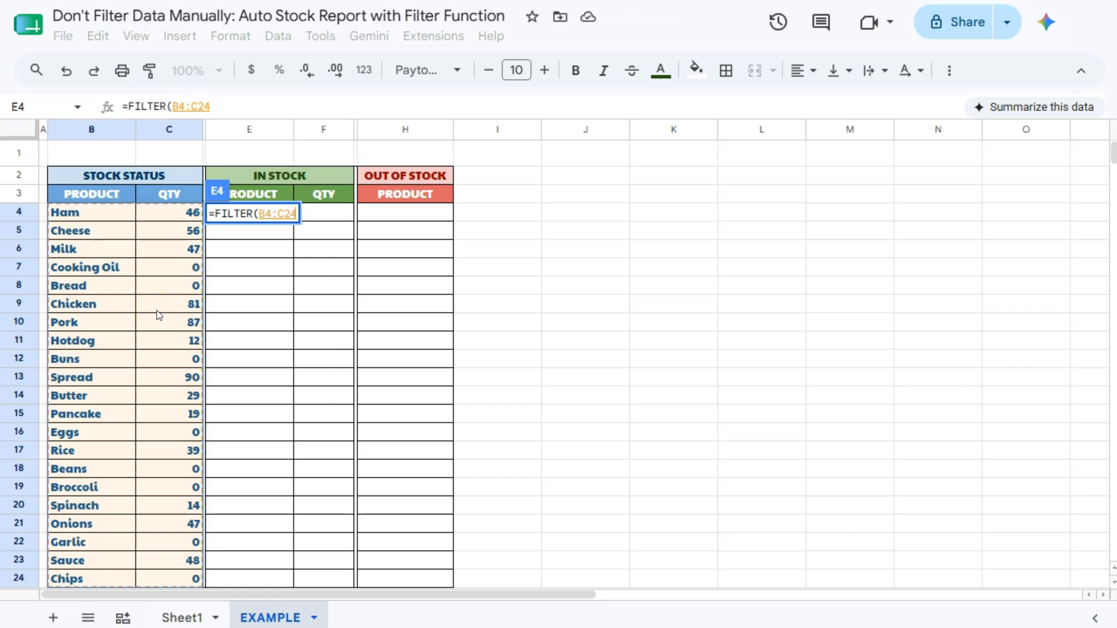
type(",")
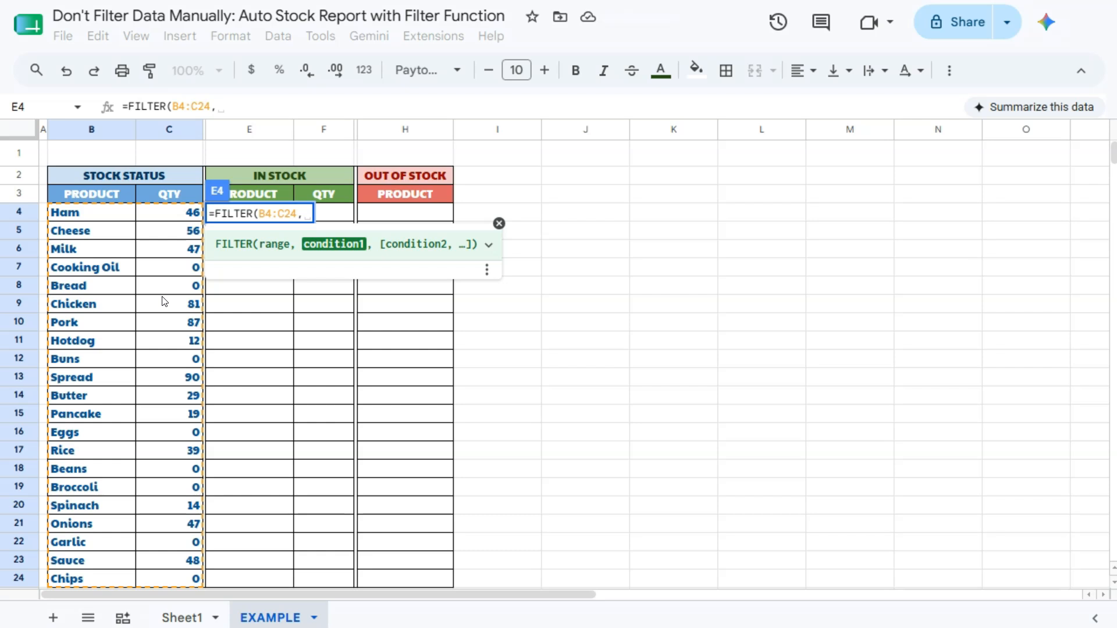
Complete the E4 formula with the condition C4:C24>0 and check the resulting IN STOCK list against the source quantities
left_click(356, 266)
left_click_drag(172, 218, 172, 403)
scroll(172, 402, "up", 3)
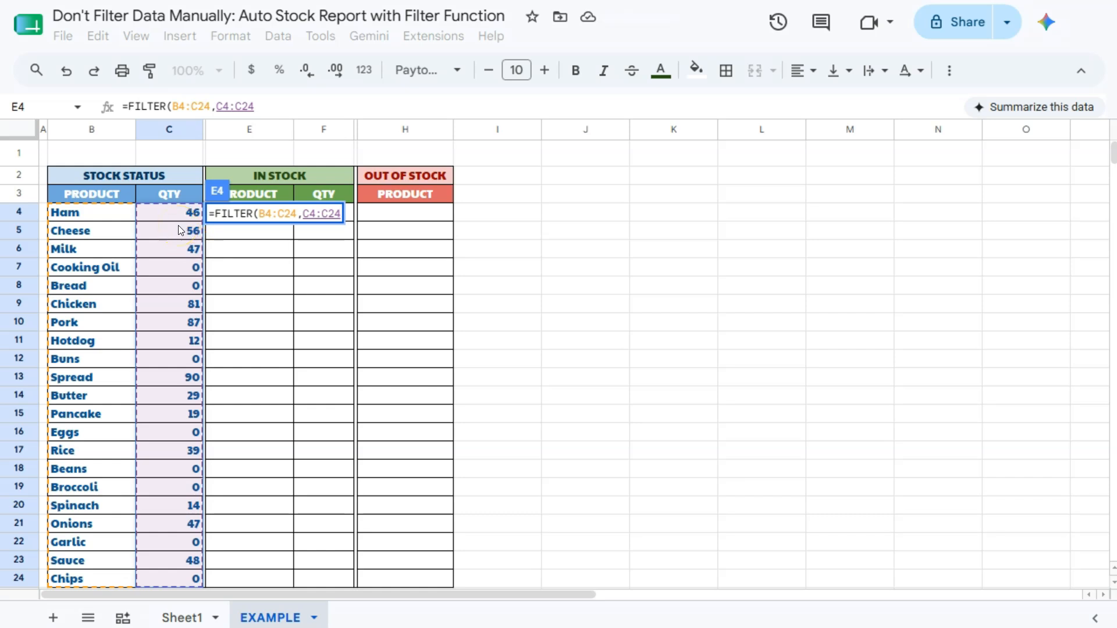
type(">0")
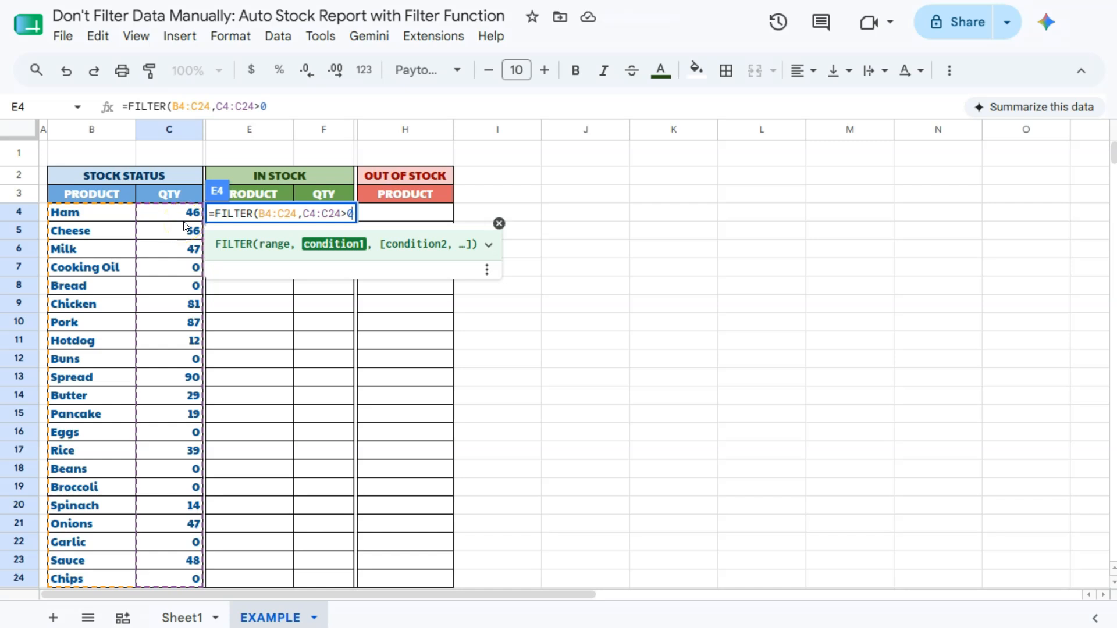
type(")")
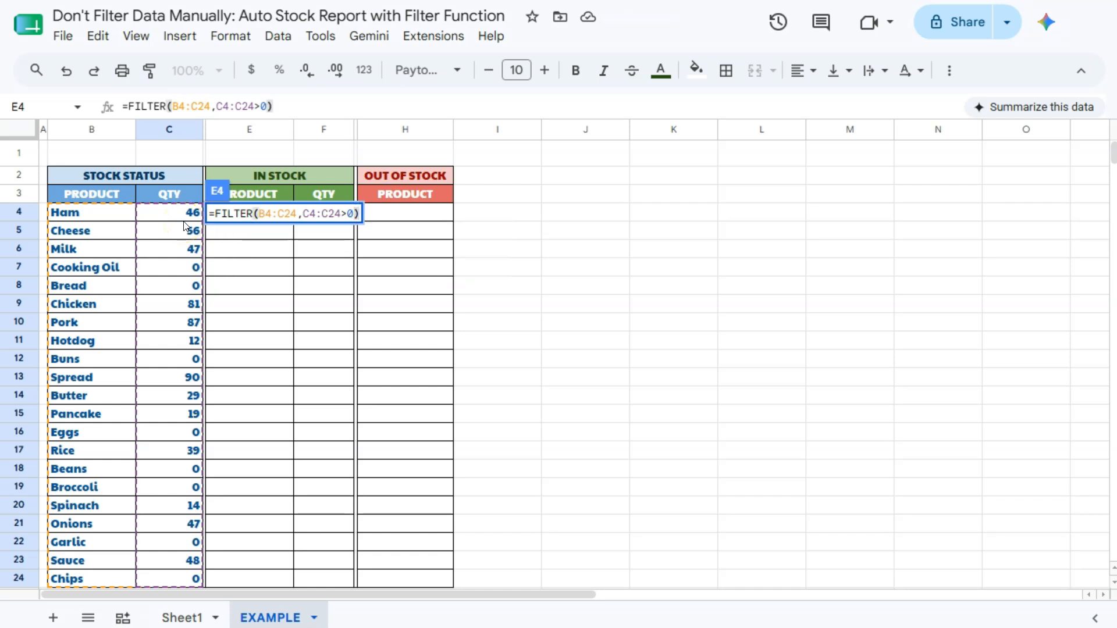
key("Return")
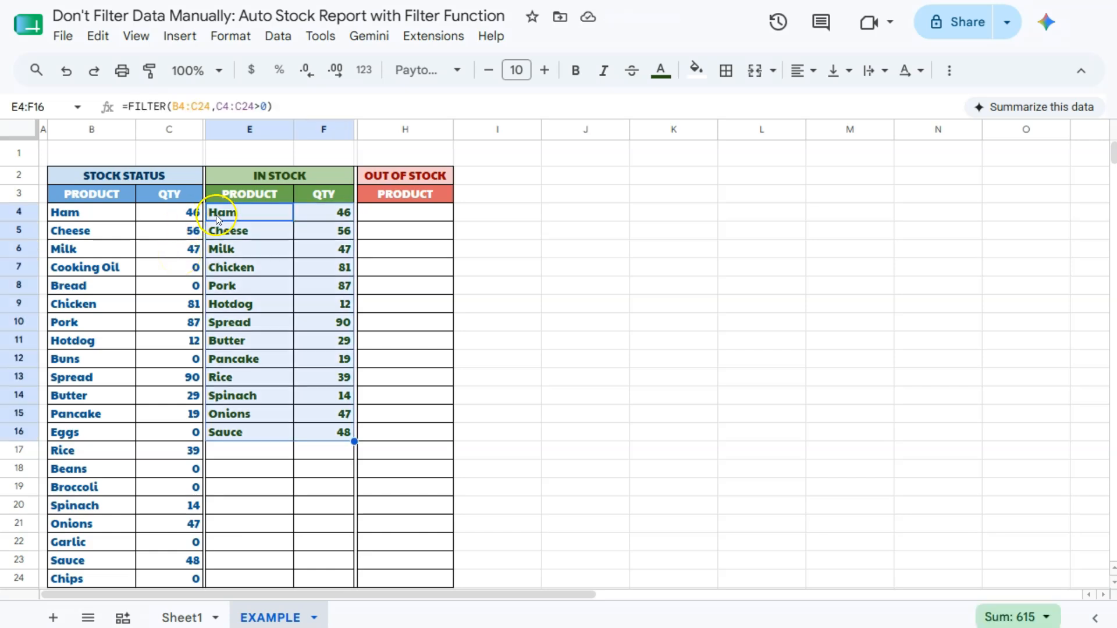
left_click(155, 221)
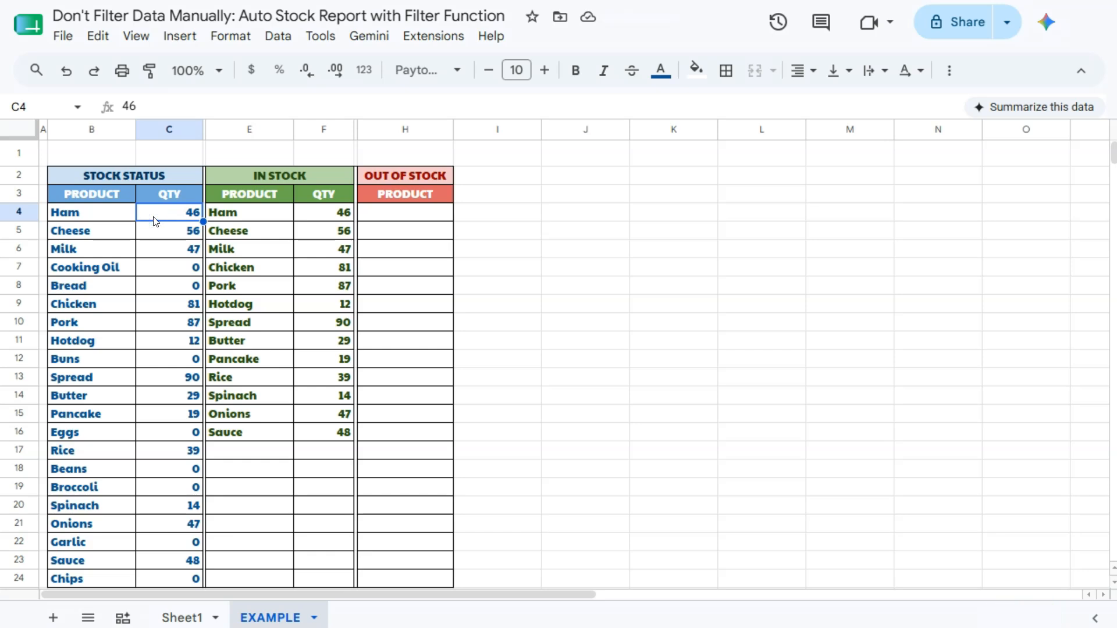
left_click(263, 212)
left_click_drag(272, 215, 325, 435)
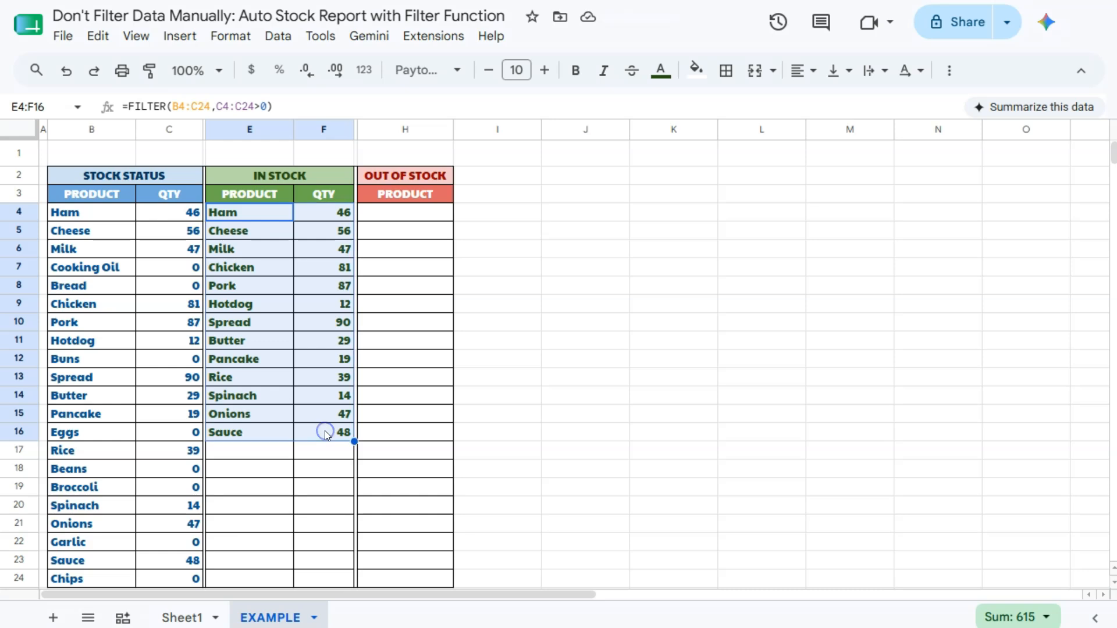
Start a FILTER formula in H4 under OUT OF STOCK, using the product names in B4:B24 as the range to filter
left_click(400, 212)
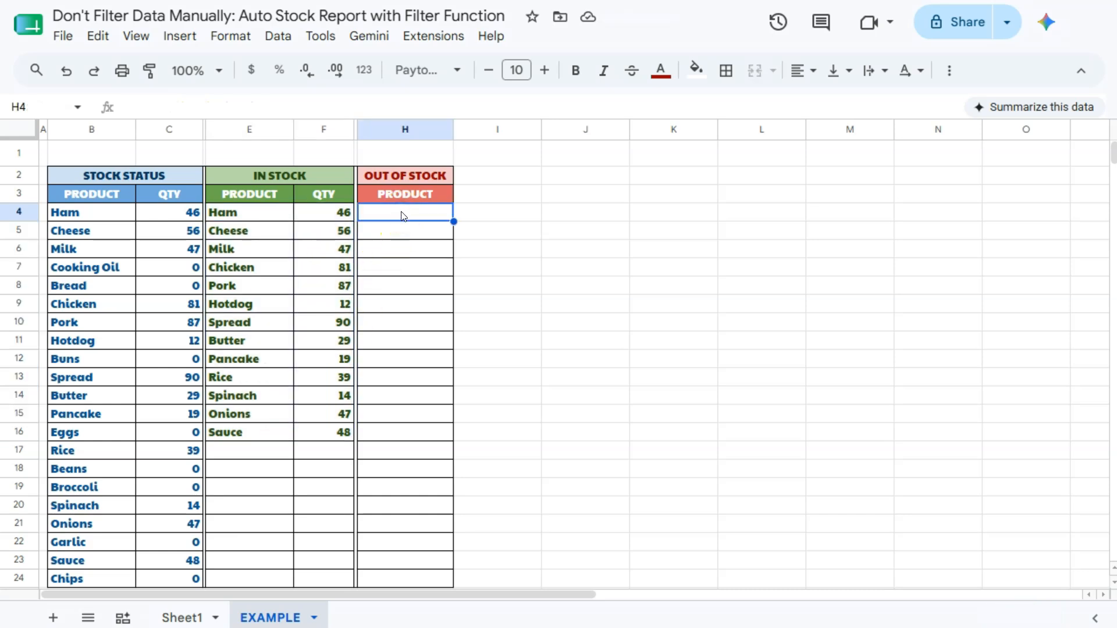
double_click(407, 215)
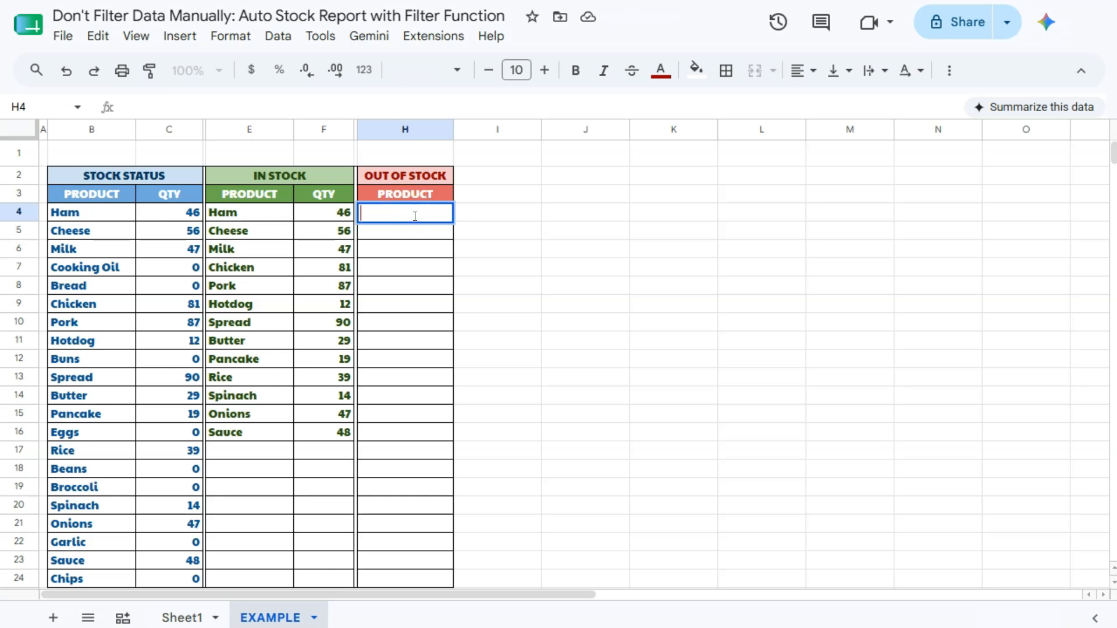
type("=FILTER")
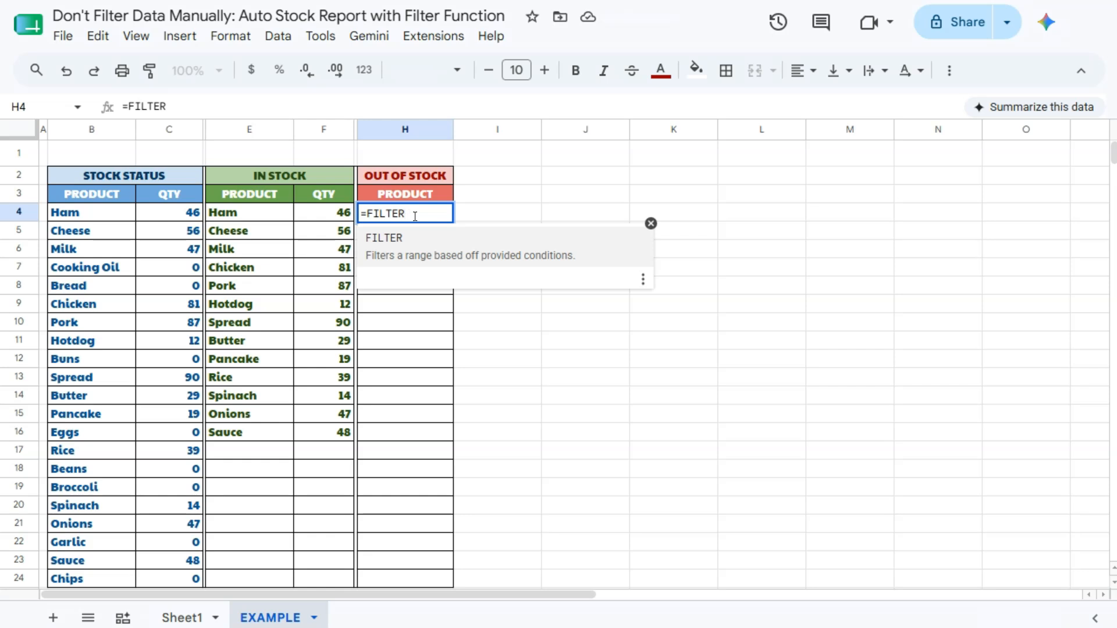
type("(")
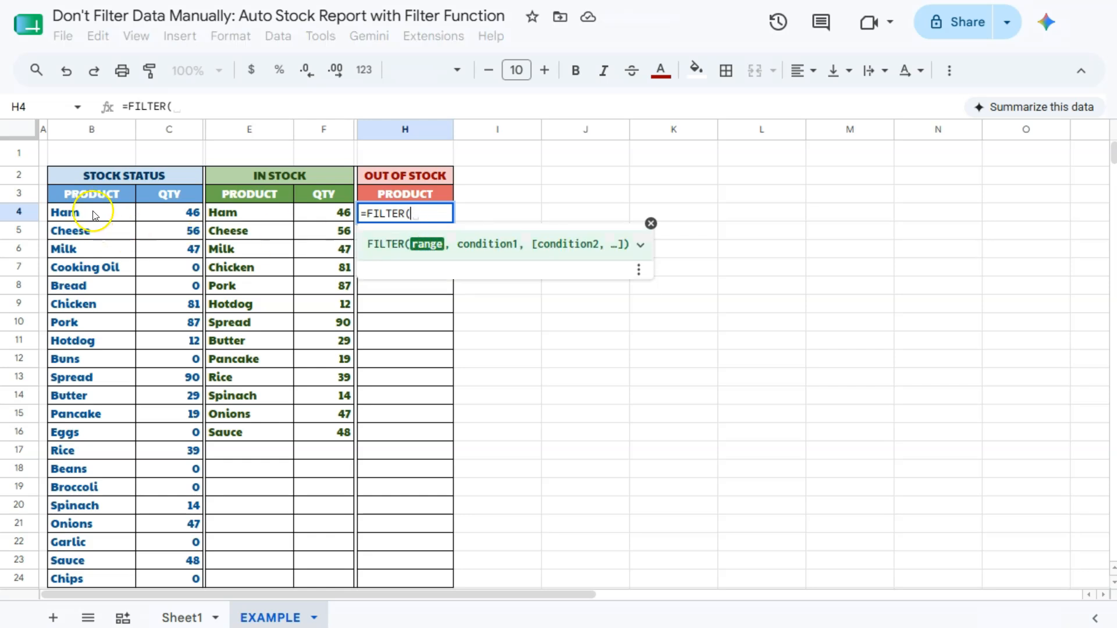
left_click_drag(95, 215, 99, 487)
scroll(274, 369, "up", 3)
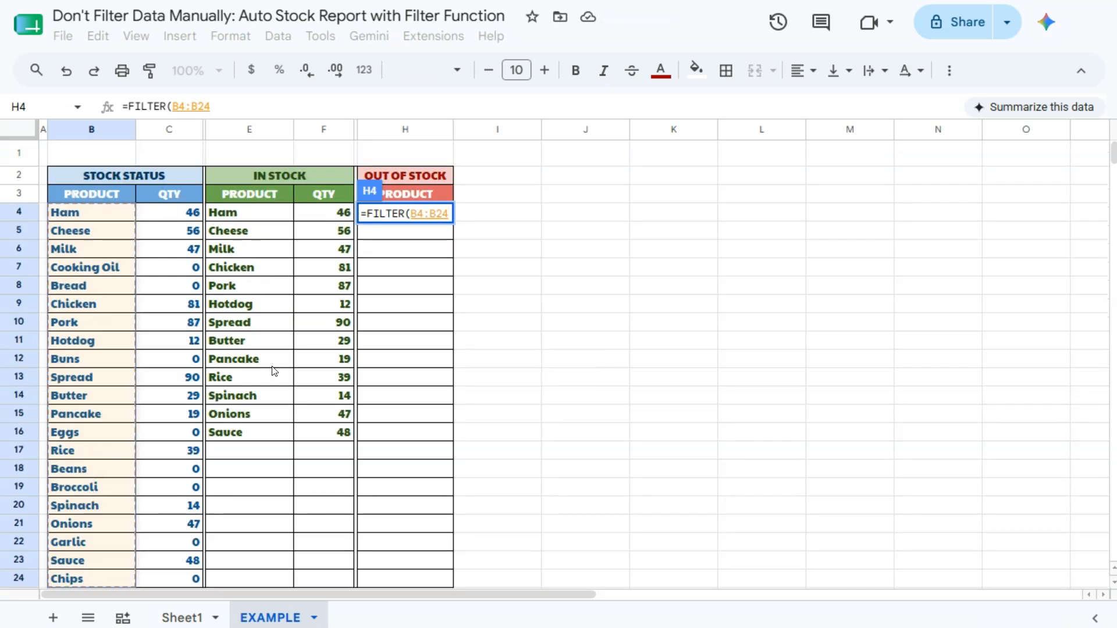
Complete the H4 formula with the condition C4:C24=0
type(",")
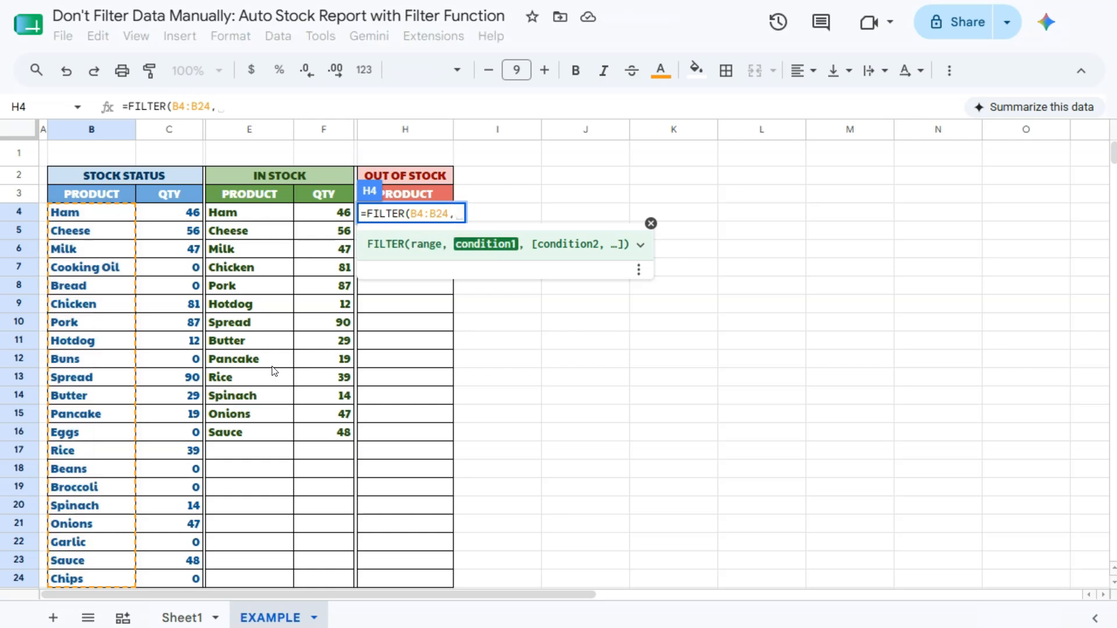
left_click_drag(169, 213, 184, 407)
scroll(187, 410, "up", 4)
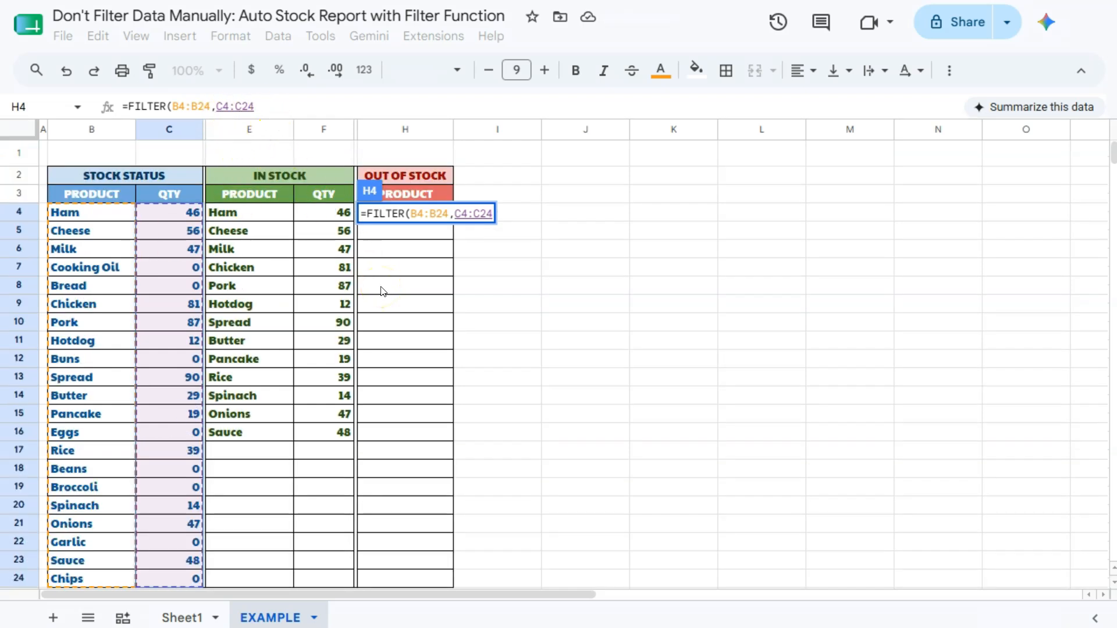
type("=0")
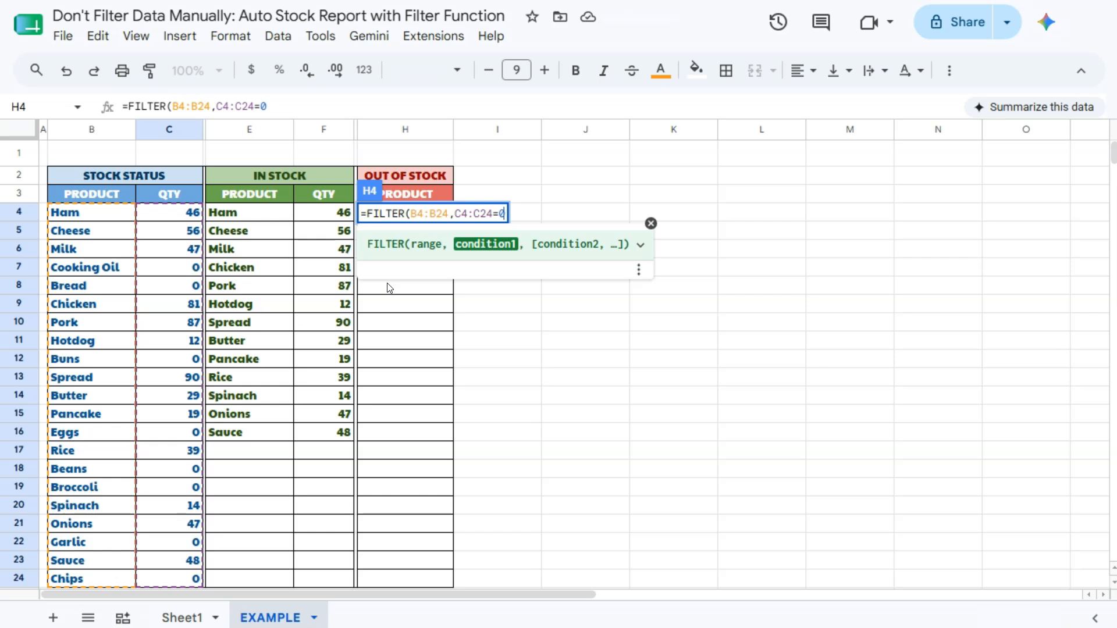
type(")")
key("Return")
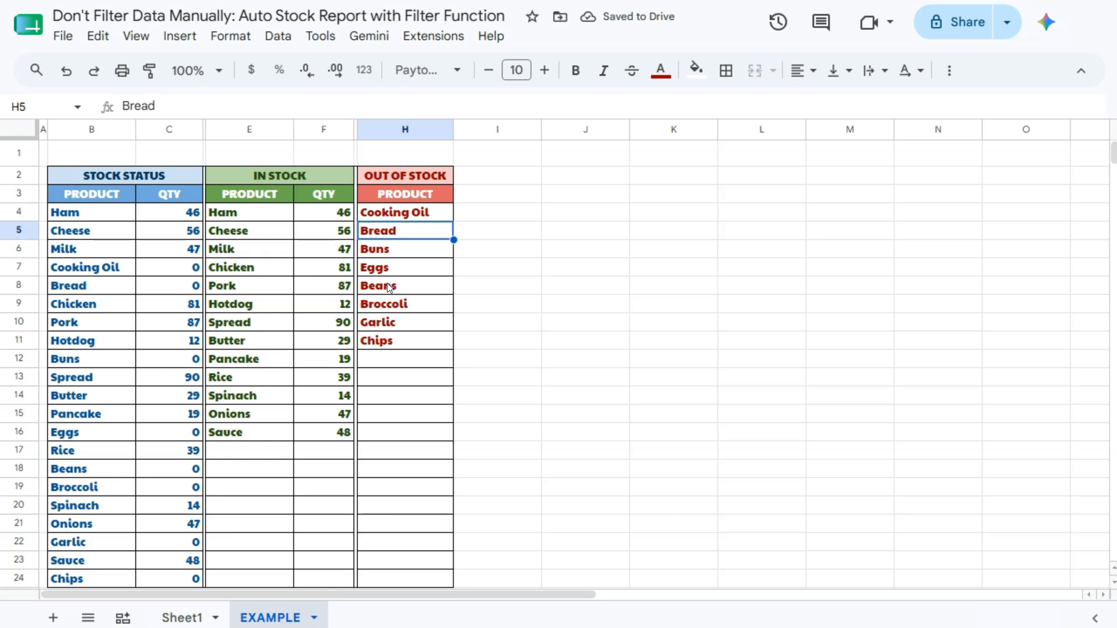
Review the IN STOCK products and quantities and compare them with the OUT OF STOCK product list
left_click_drag(270, 221, 320, 438)
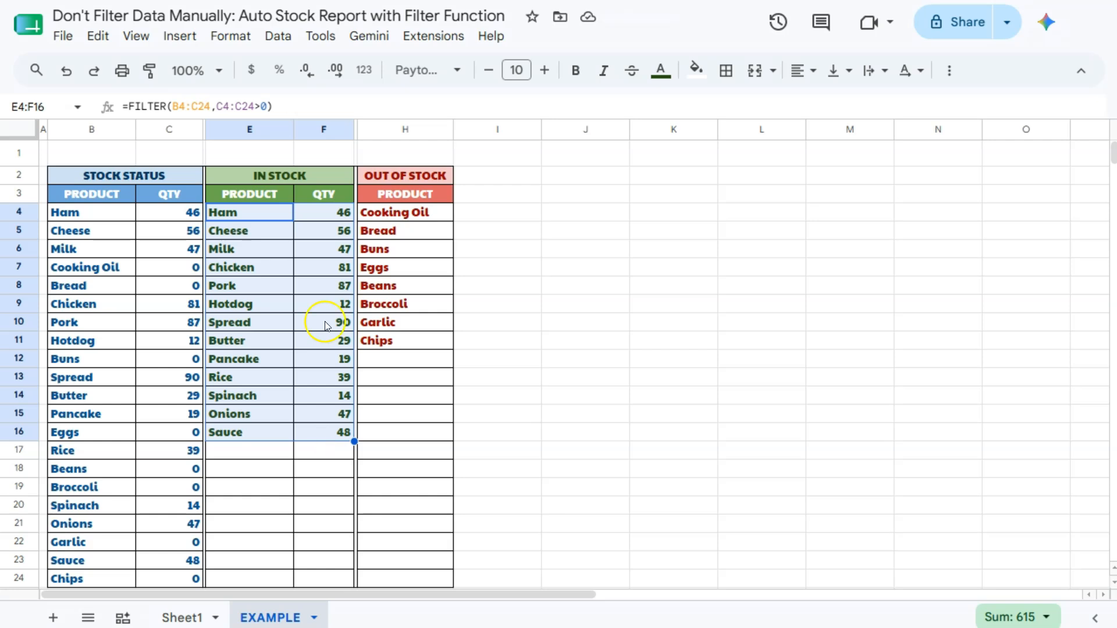
left_click_drag(324, 215, 322, 431)
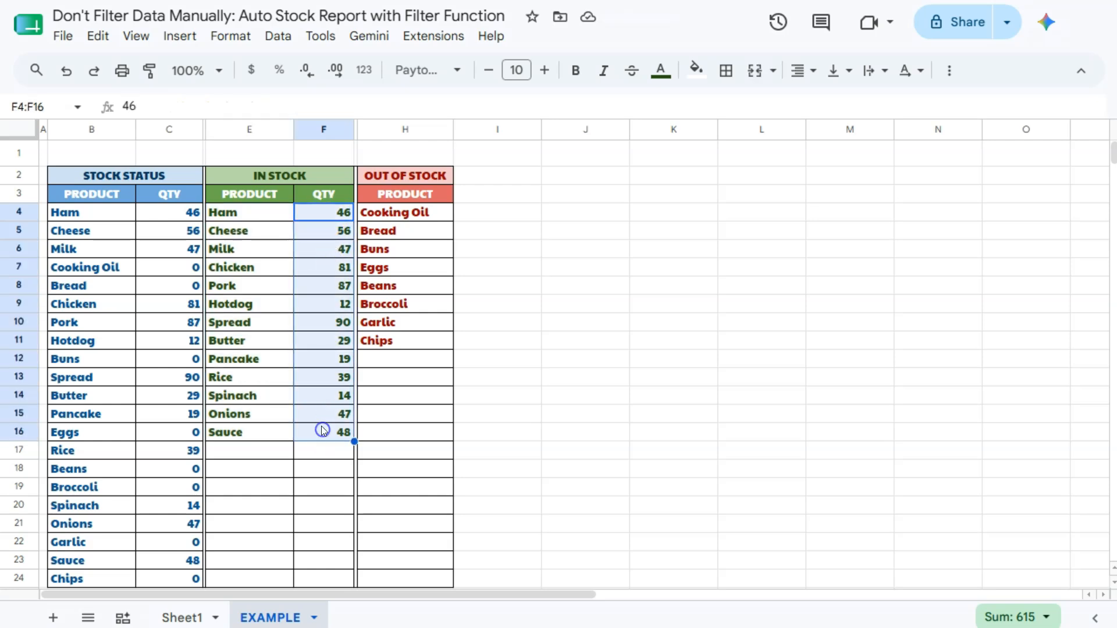
left_click_drag(408, 214, 406, 430)
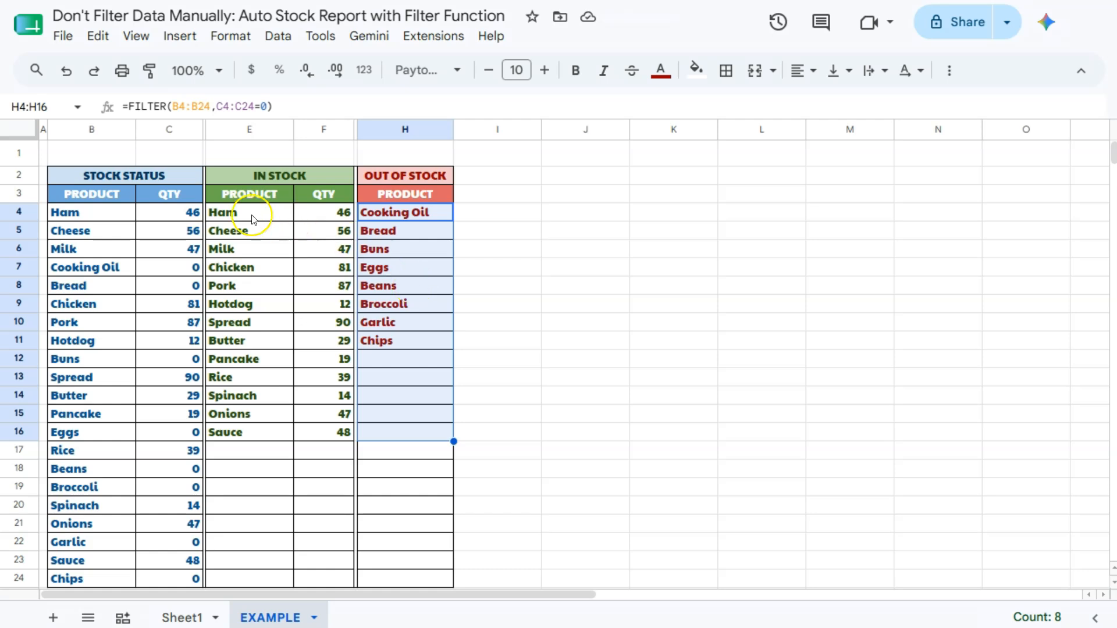
left_click_drag(262, 181, 309, 432)
left_click_drag(405, 177, 396, 436)
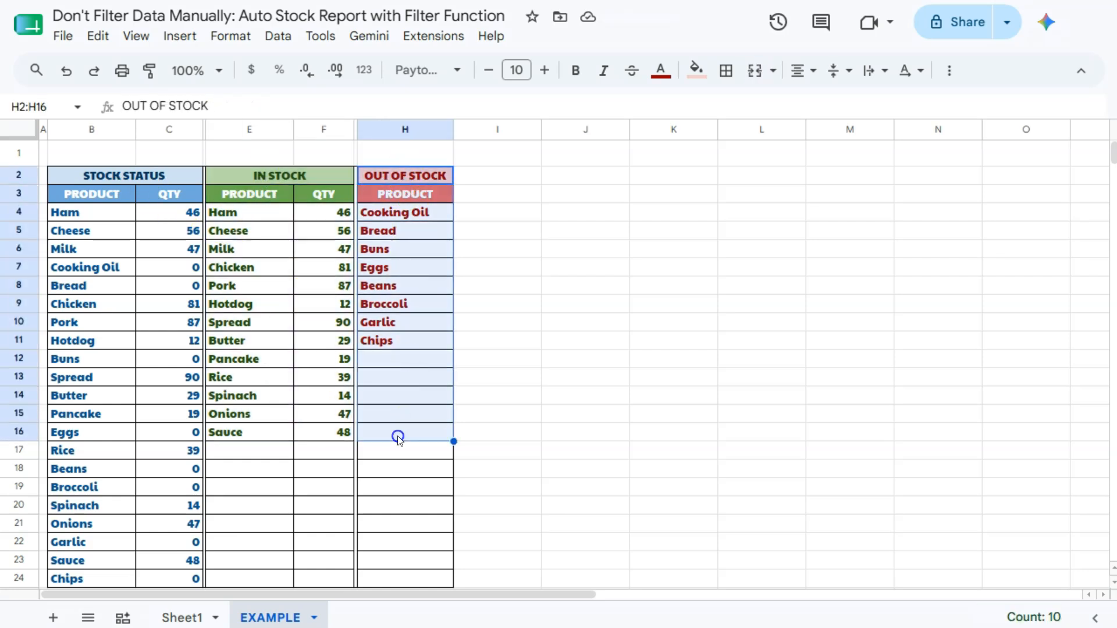
Set the Chicken quantity in C9 to 0 and check its entry in the OUT OF STOCK list
left_click(117, 269)
left_click(174, 305)
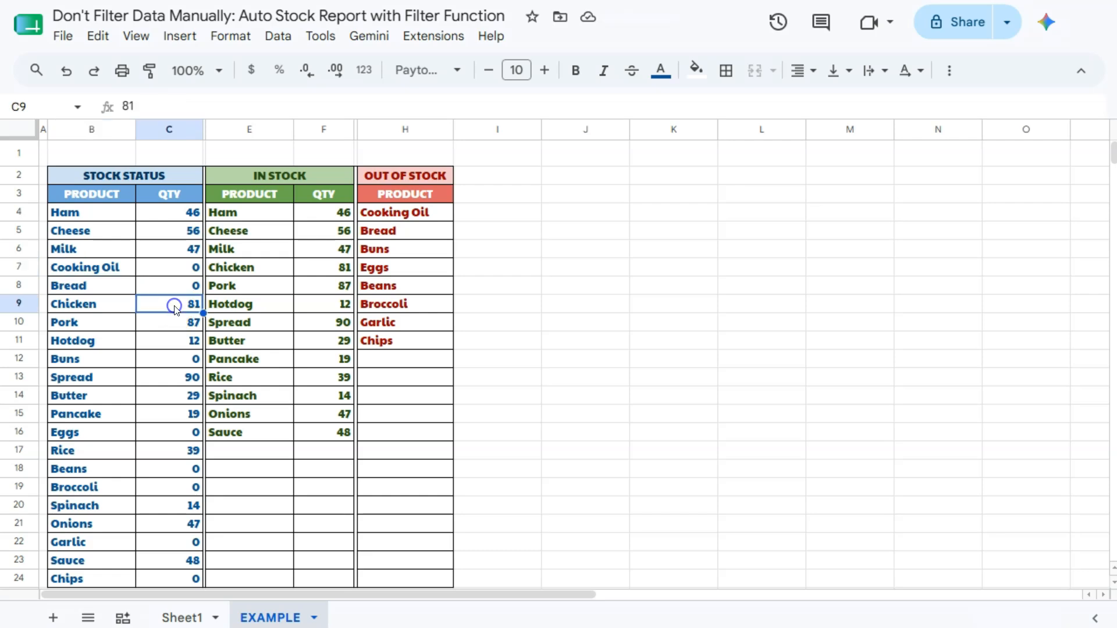
type("0")
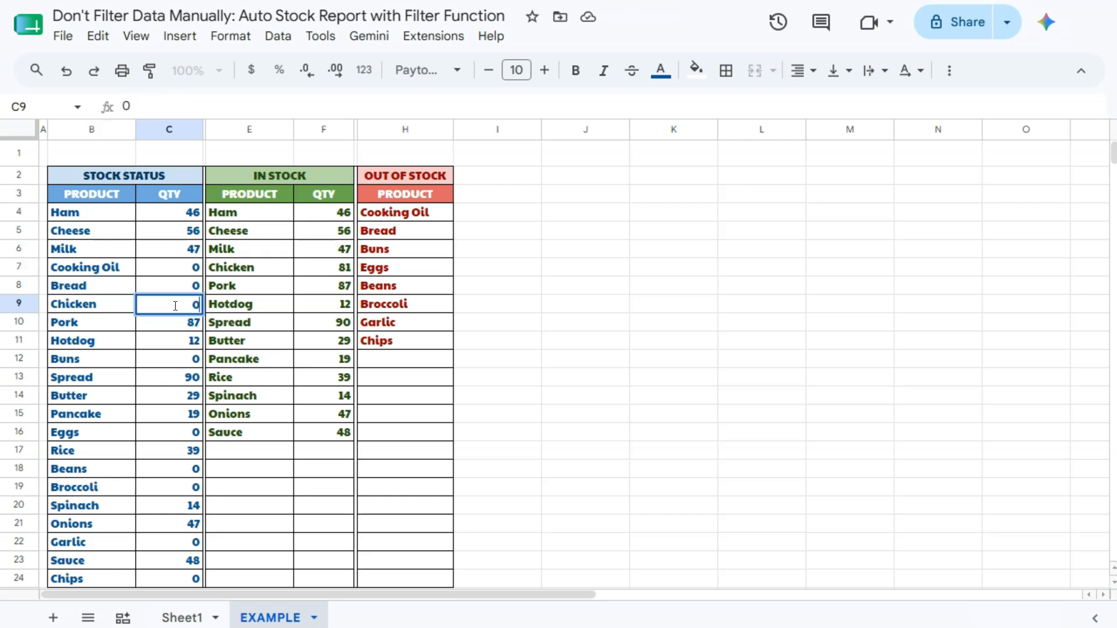
key("Return")
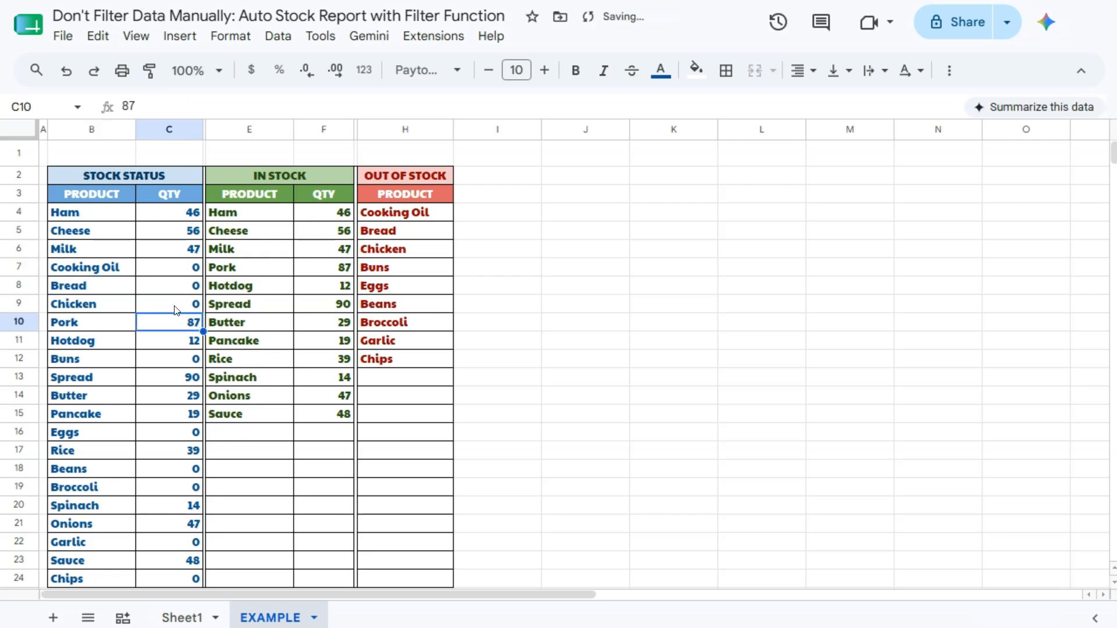
left_click(400, 249)
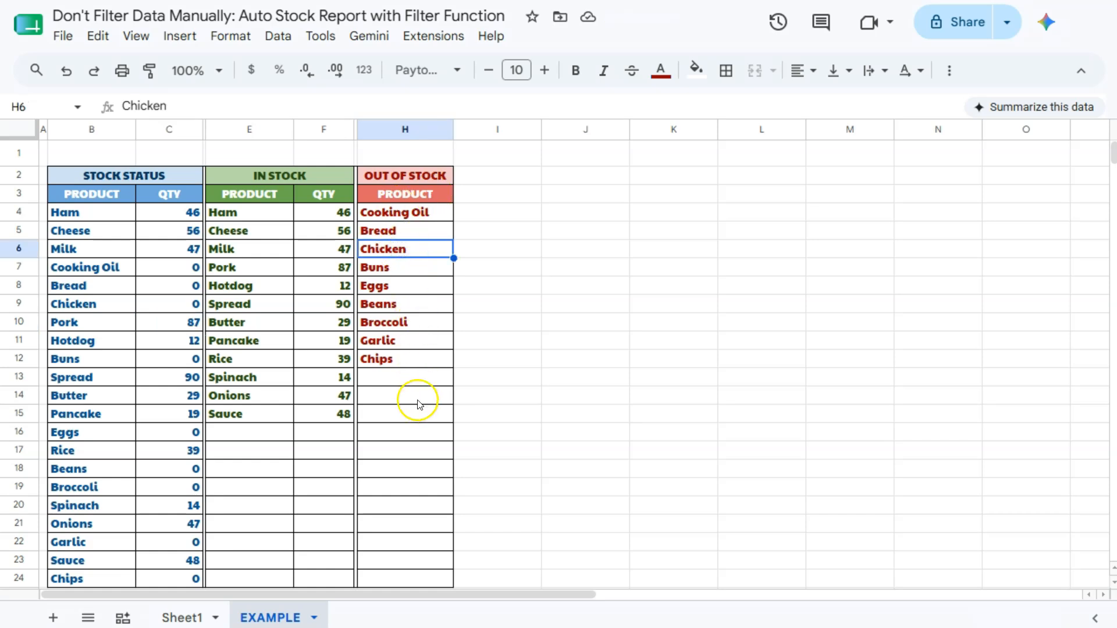
Look over the Cooking Oil, Bread and Chicken stock rows, and return to Sheet1
left_click_drag(112, 266, 175, 306)
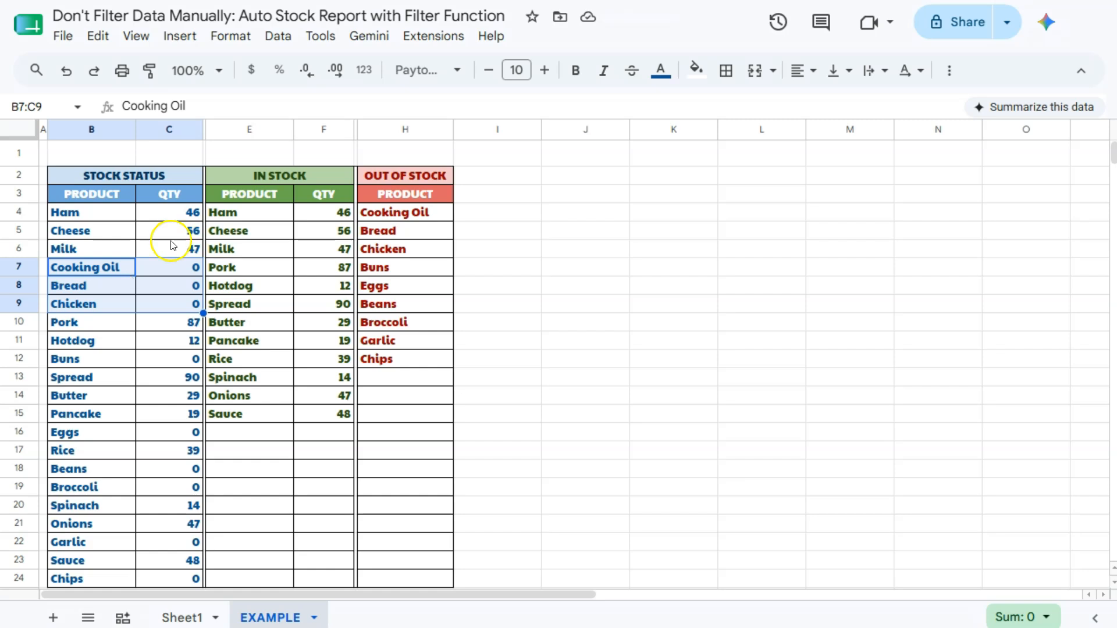
left_click(516, 177)
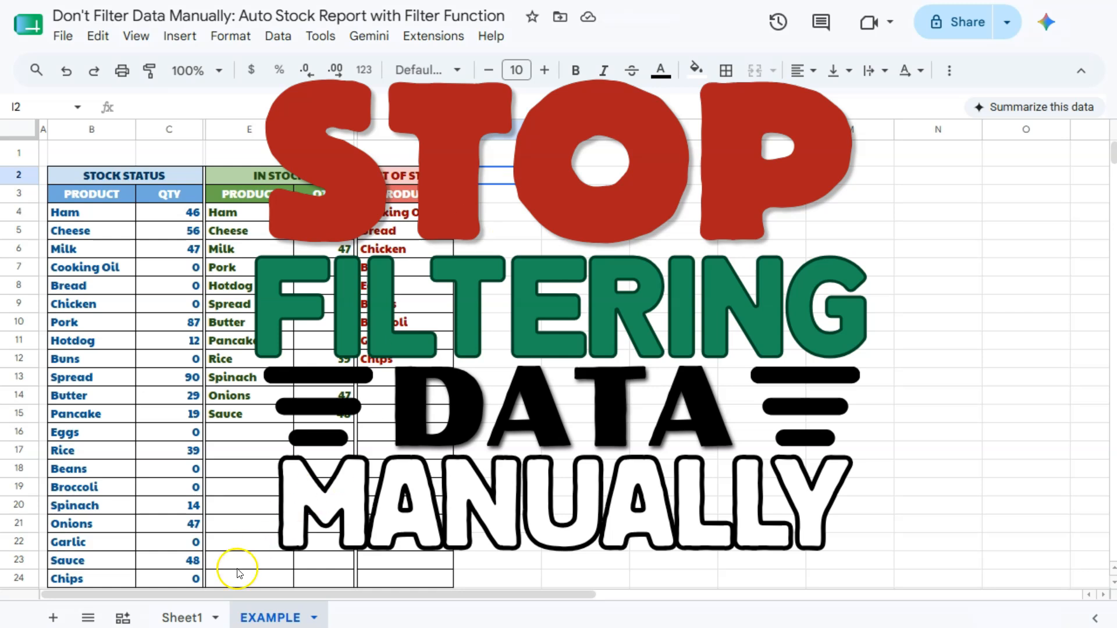
left_click(181, 619)
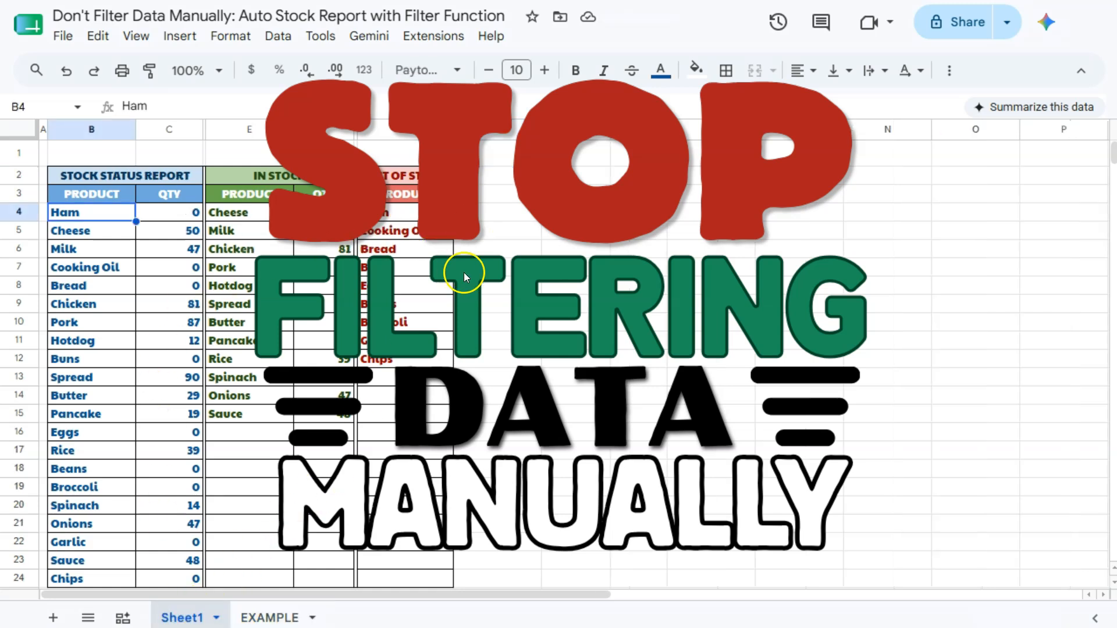